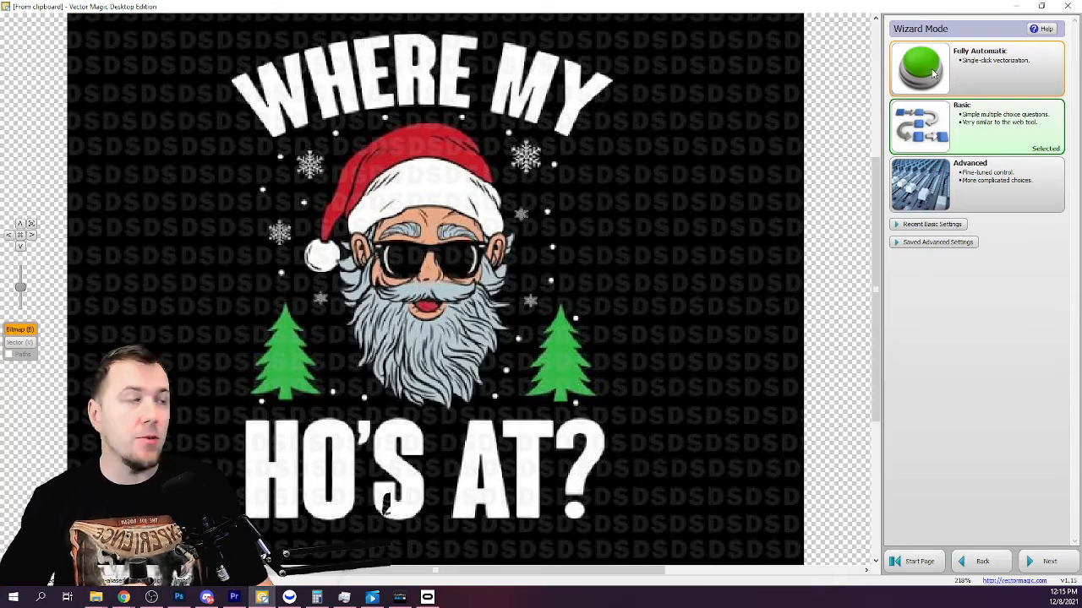
Answer the Basic wizard for the shirt design: artwork with blended edges and medium input quality.
click(943, 123)
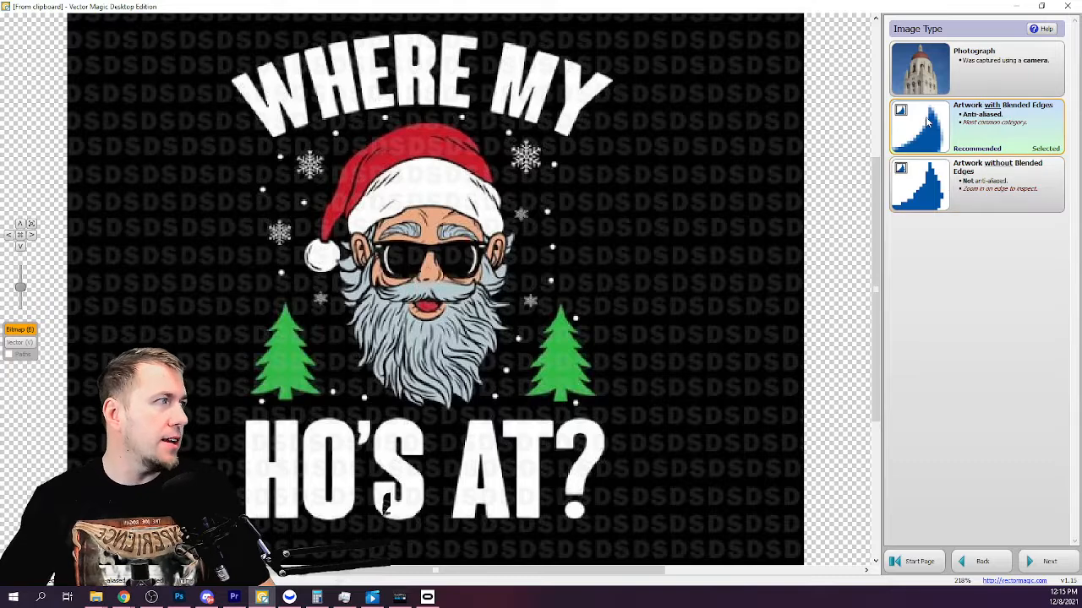
click(927, 120)
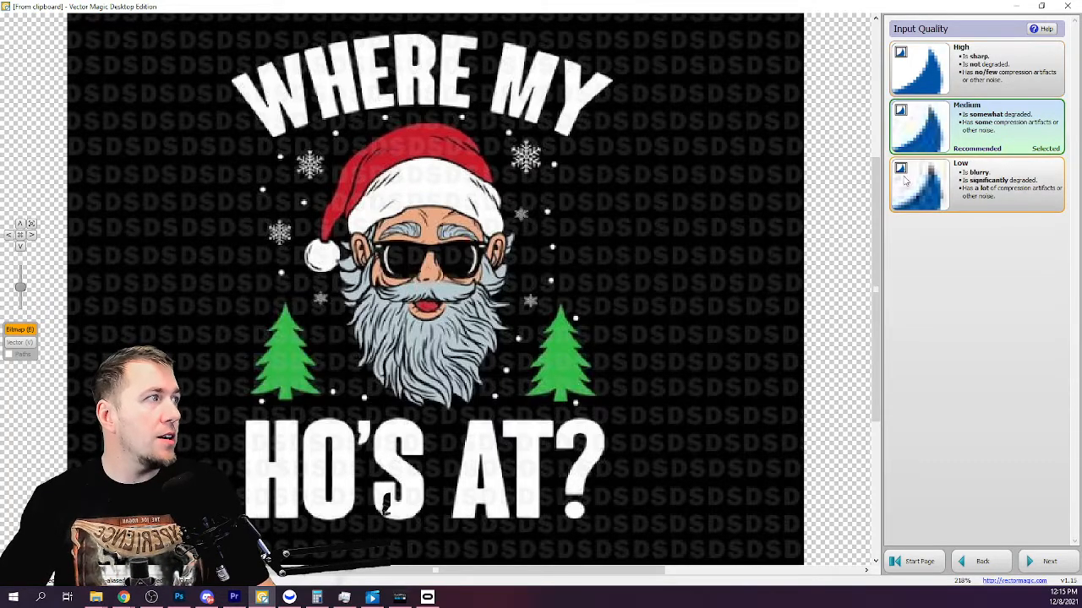
click(912, 120)
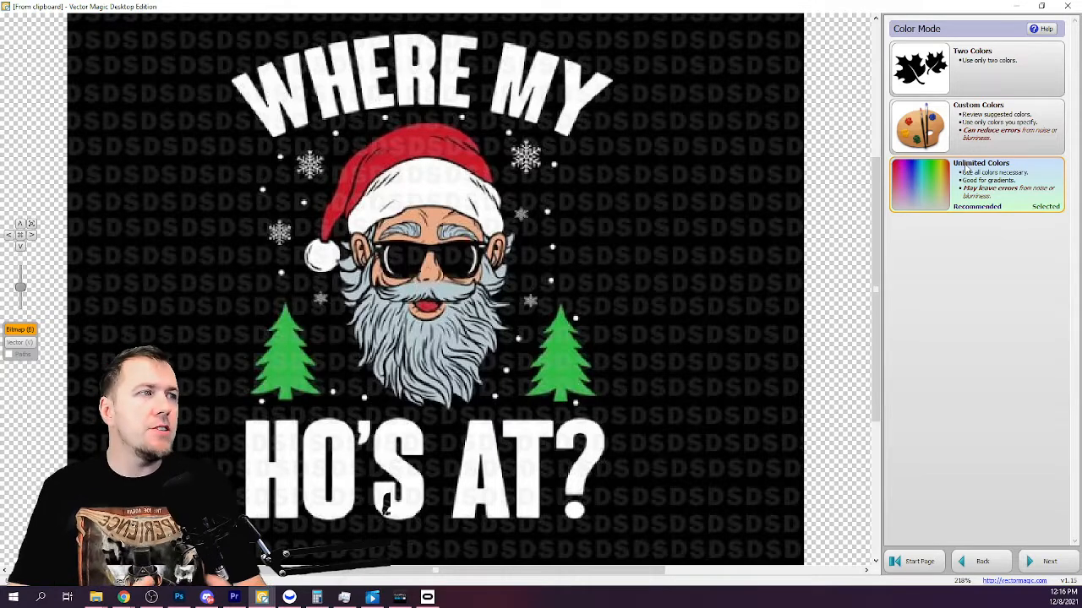
Choose custom colors with the seven-color suggested palette and run the vectorization.
click(955, 145)
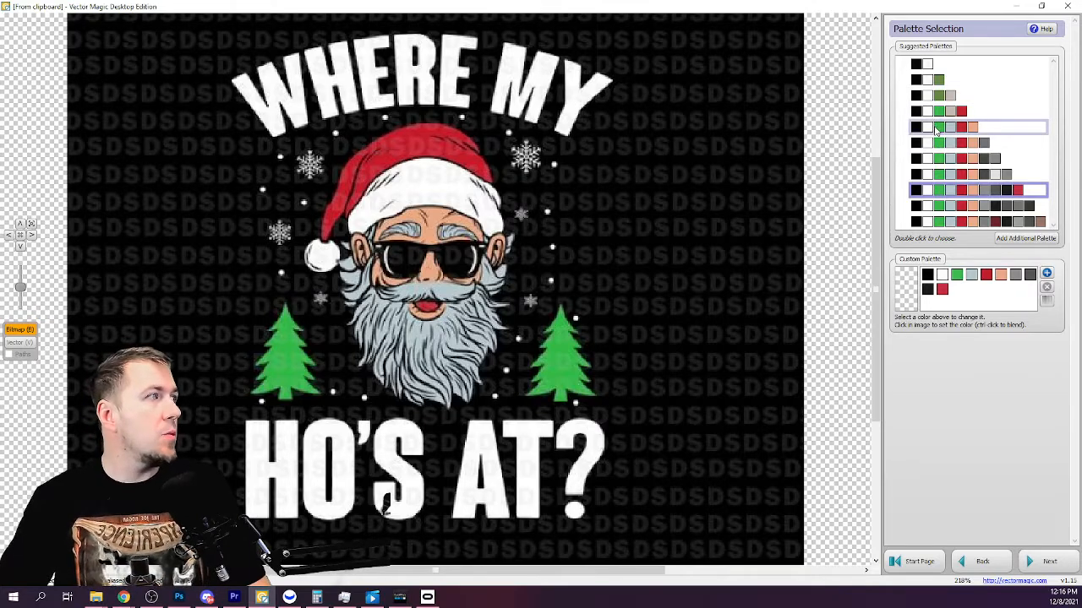
click(936, 128)
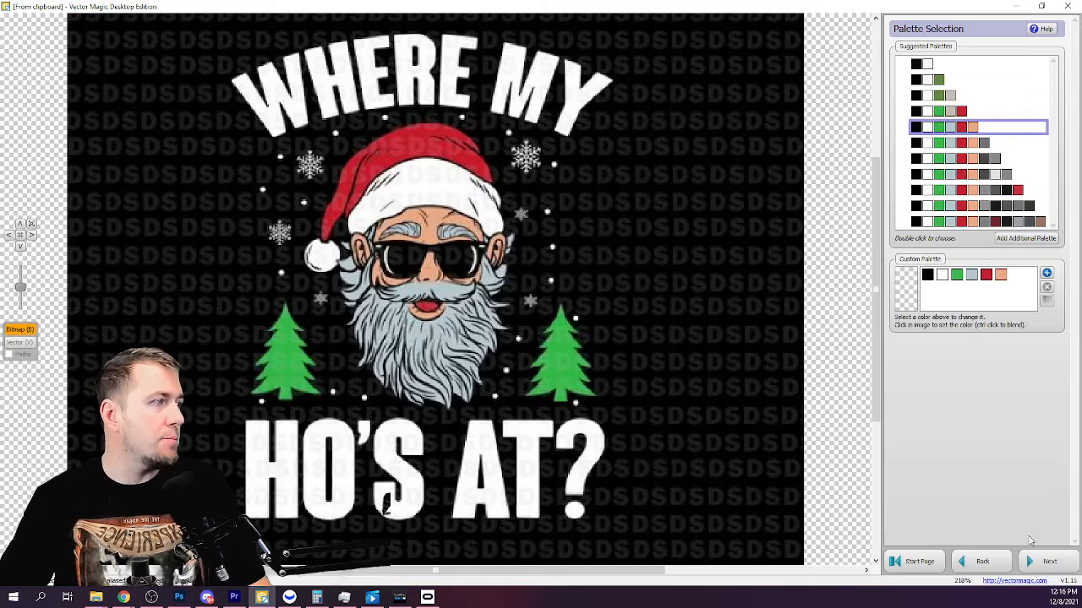
click(1046, 562)
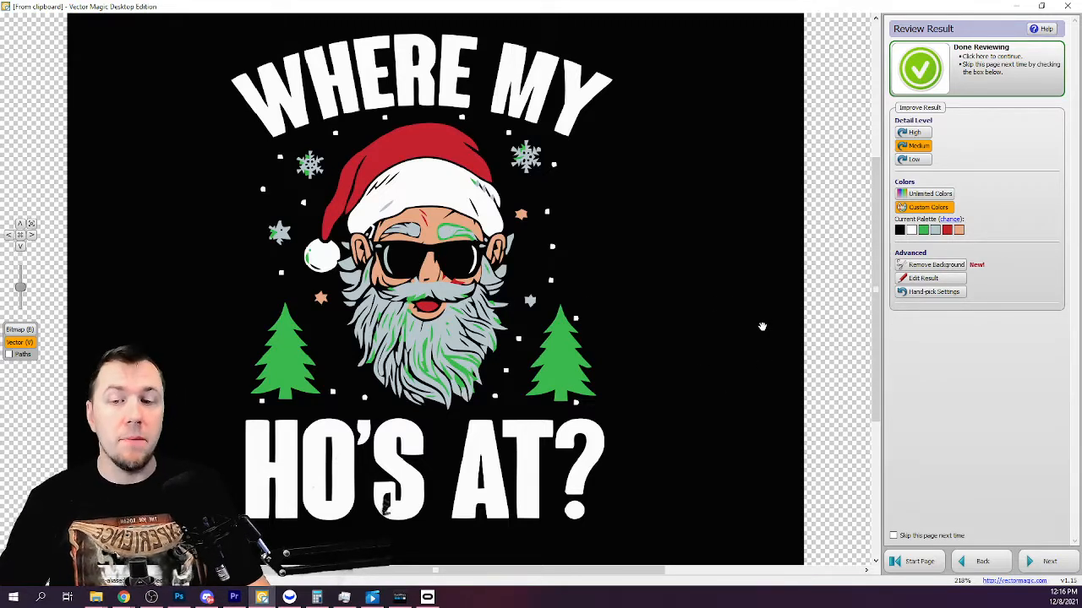
Try erasing the black background and letter gaps with Remove Background, undoing every erasure.
click(934, 265)
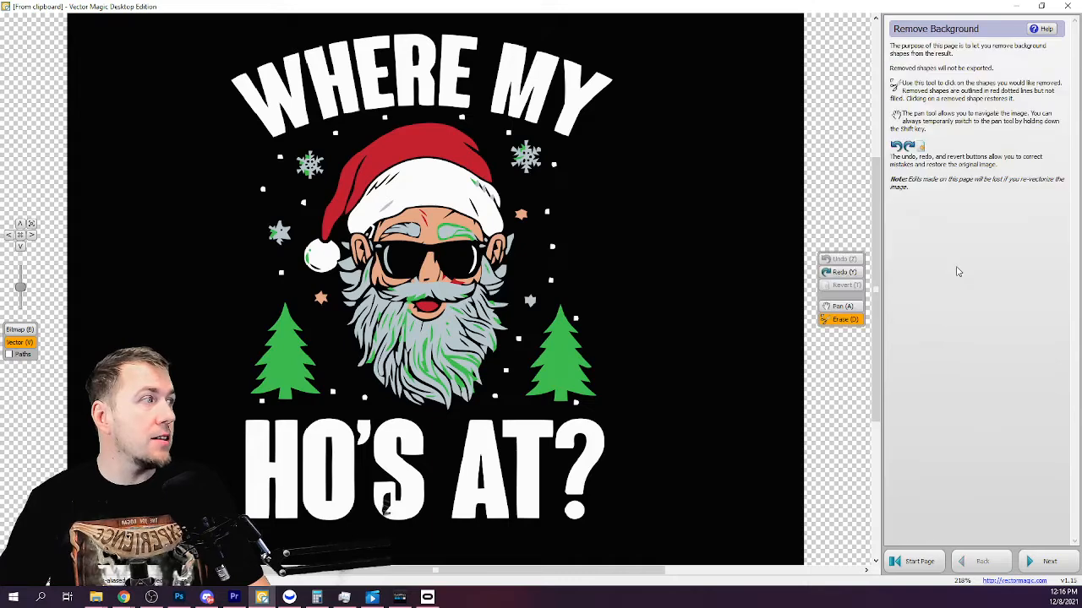
click(669, 259)
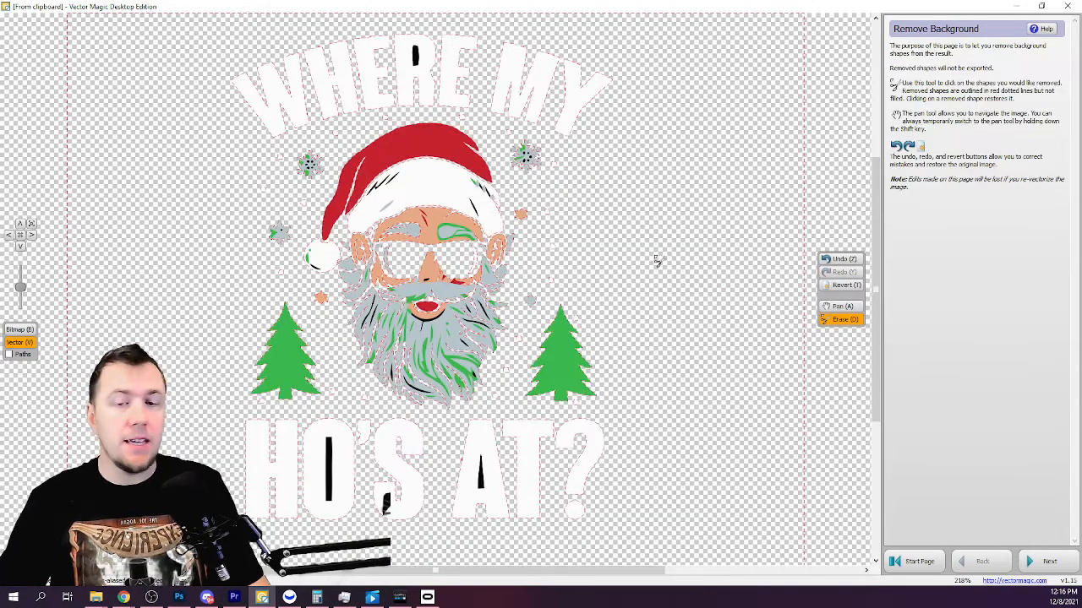
click(331, 459)
click(482, 474)
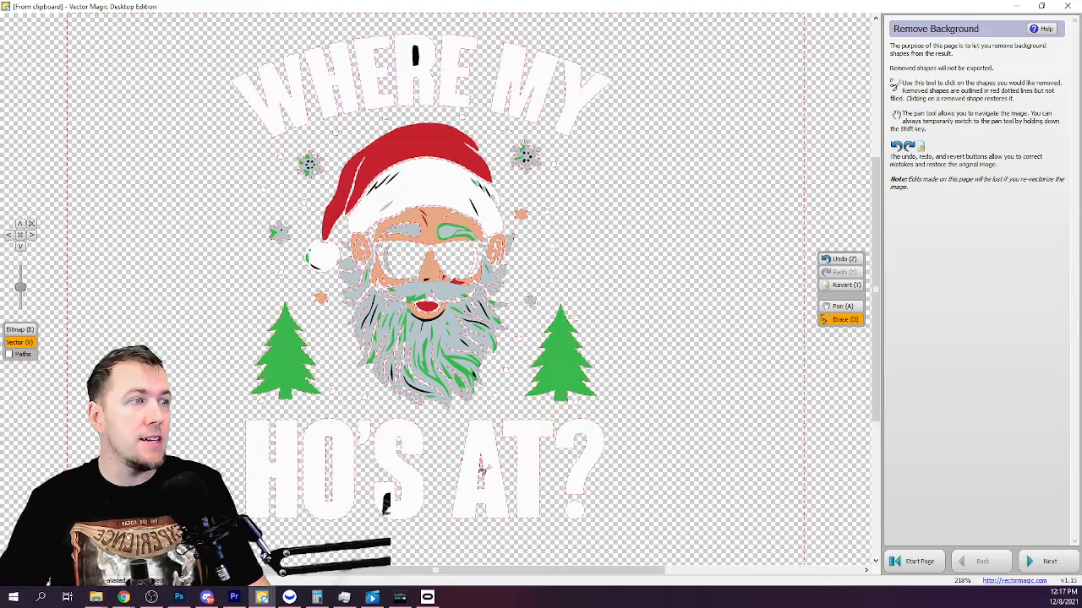
click(416, 57)
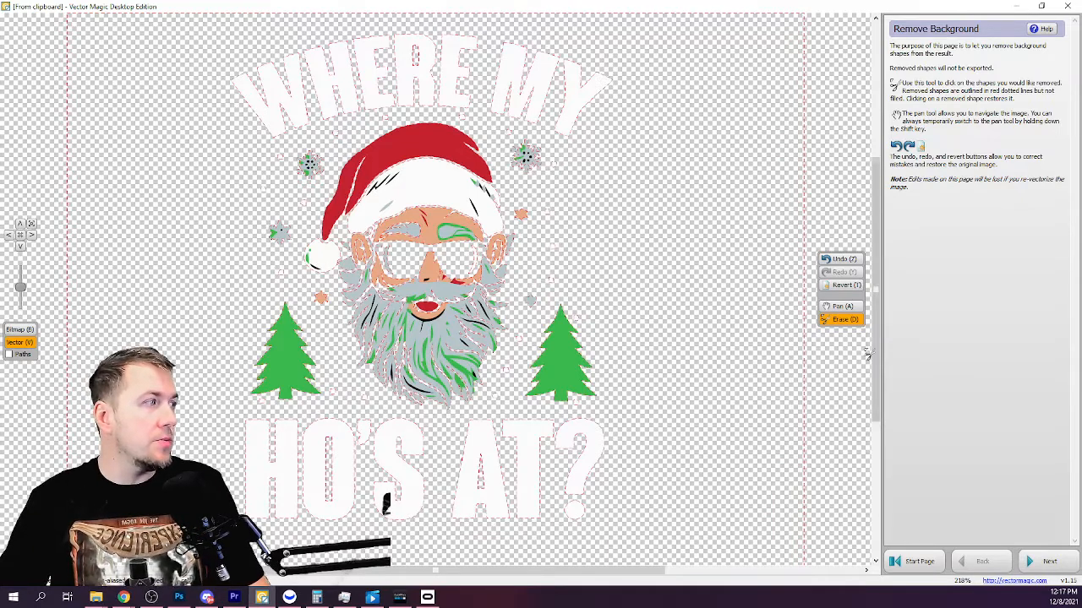
click(844, 260)
click(843, 260)
click(843, 261)
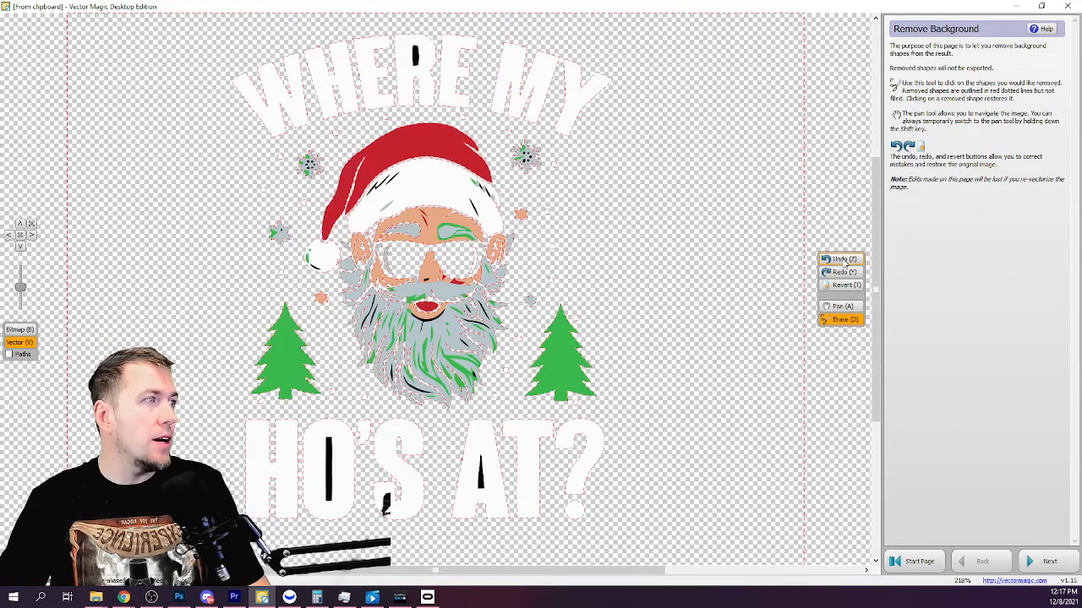
click(843, 260)
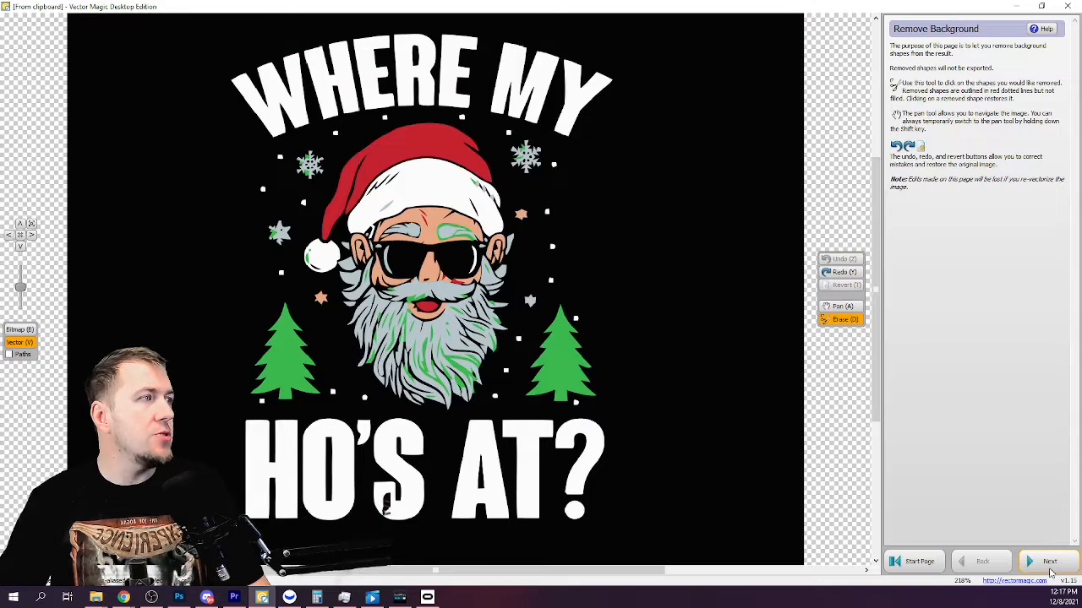
Advance to the export page and review the available Save As and drag-and-drop file formats without saving.
click(1047, 562)
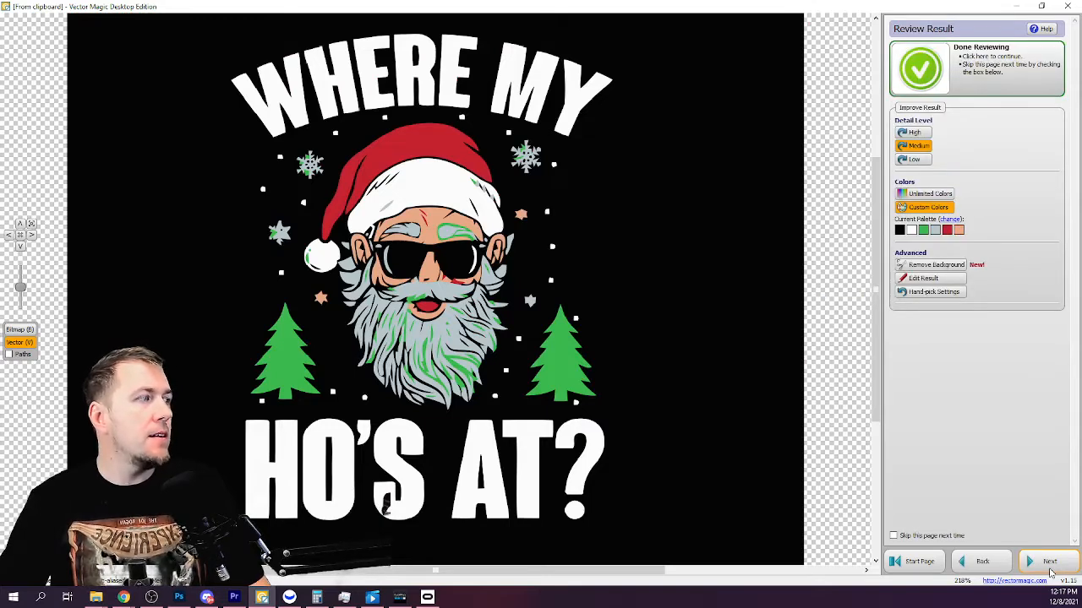
click(1046, 563)
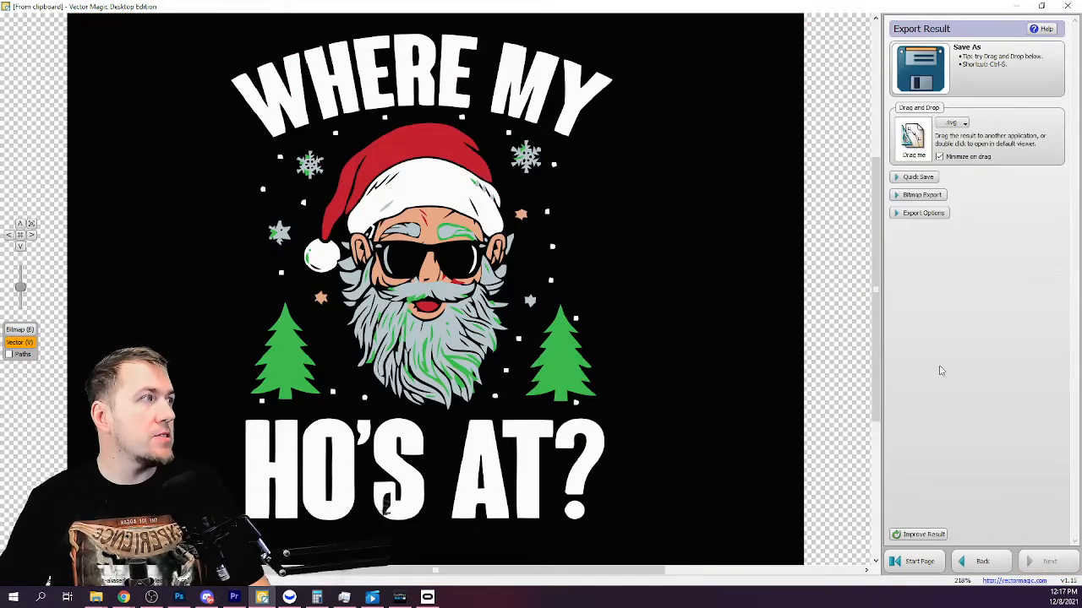
click(964, 74)
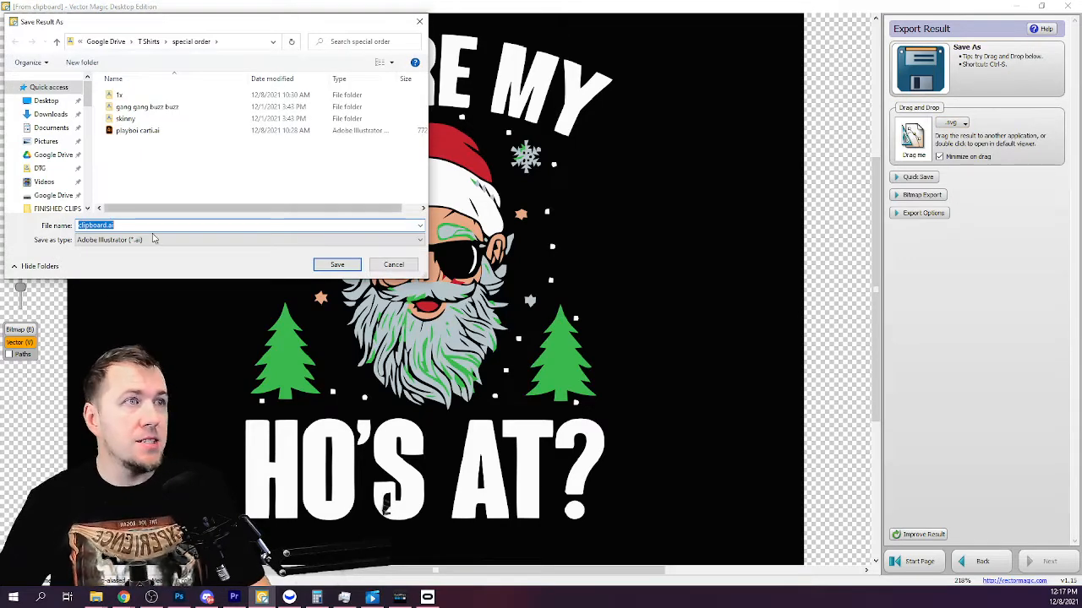
click(193, 240)
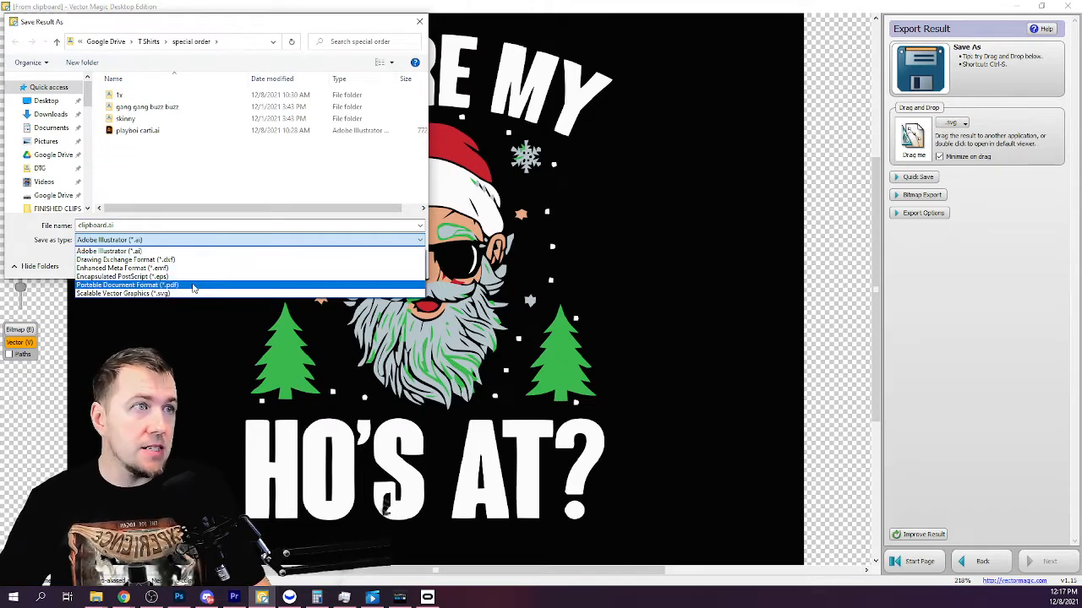
click(210, 174)
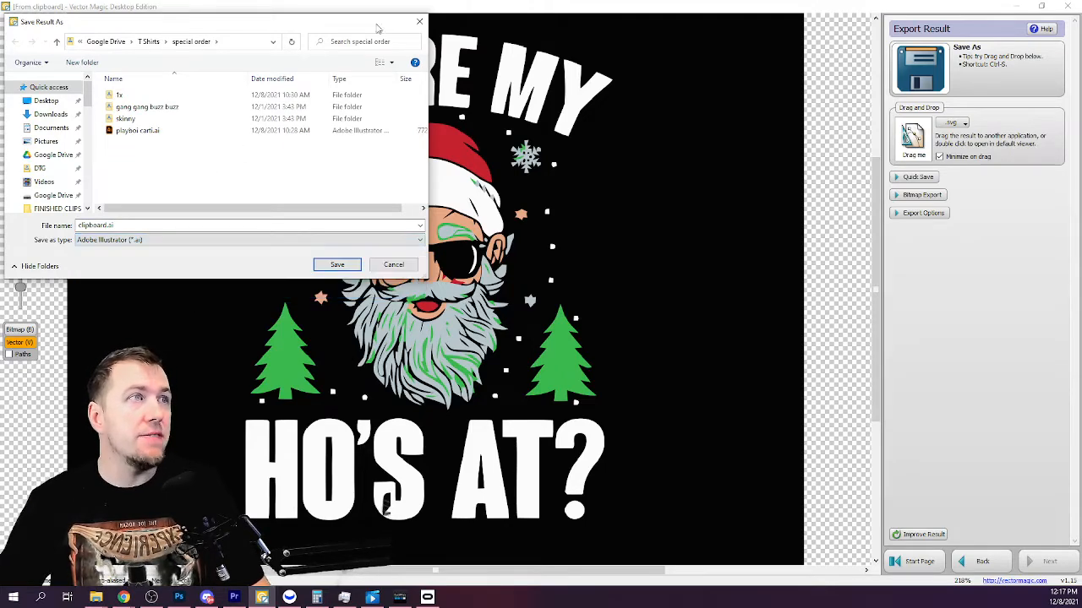
click(419, 21)
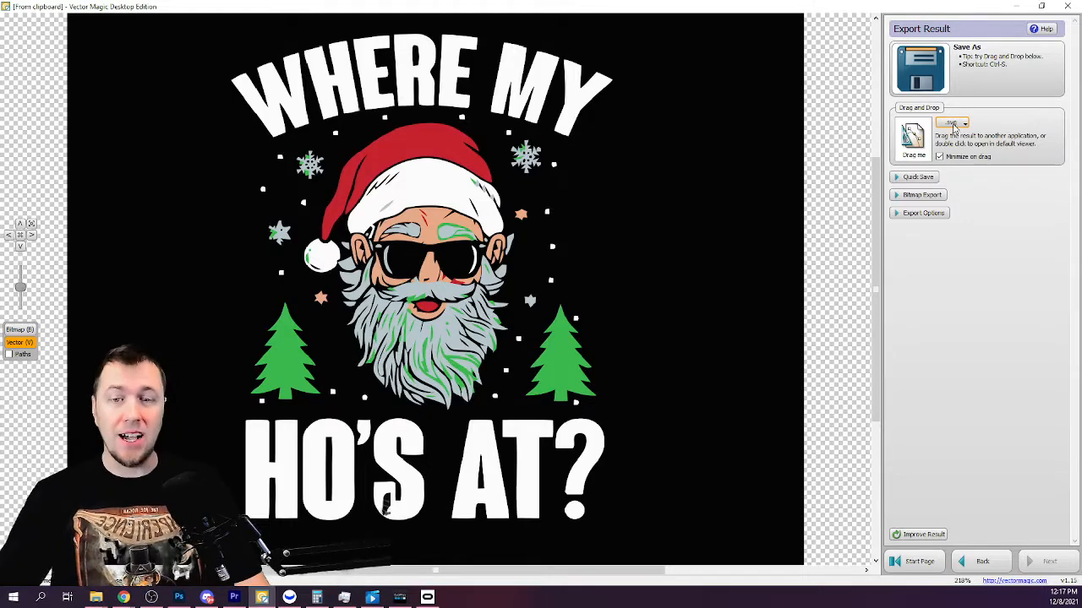
click(954, 124)
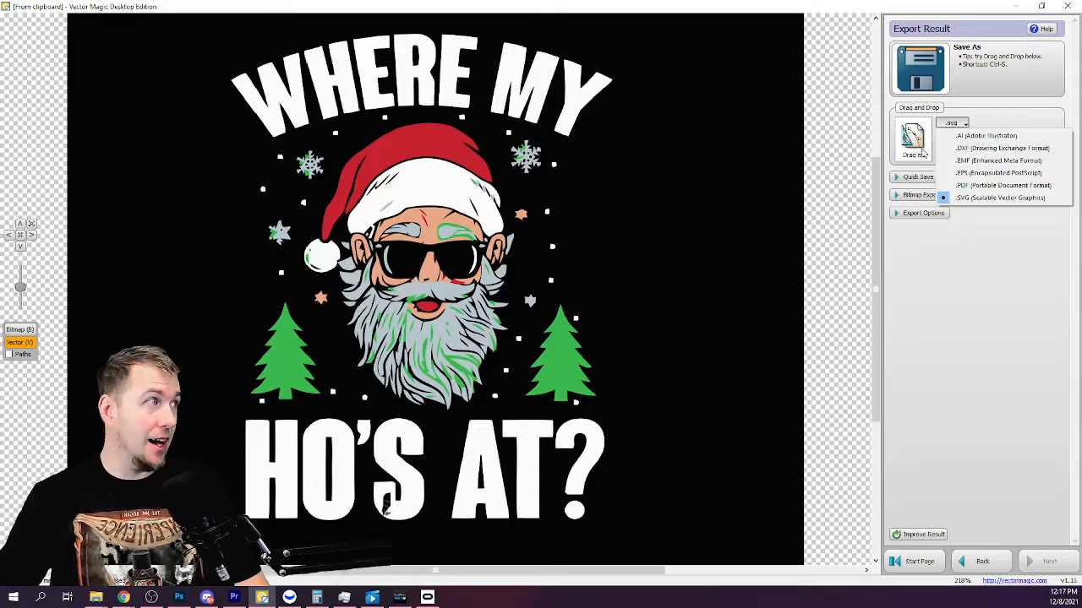
click(934, 314)
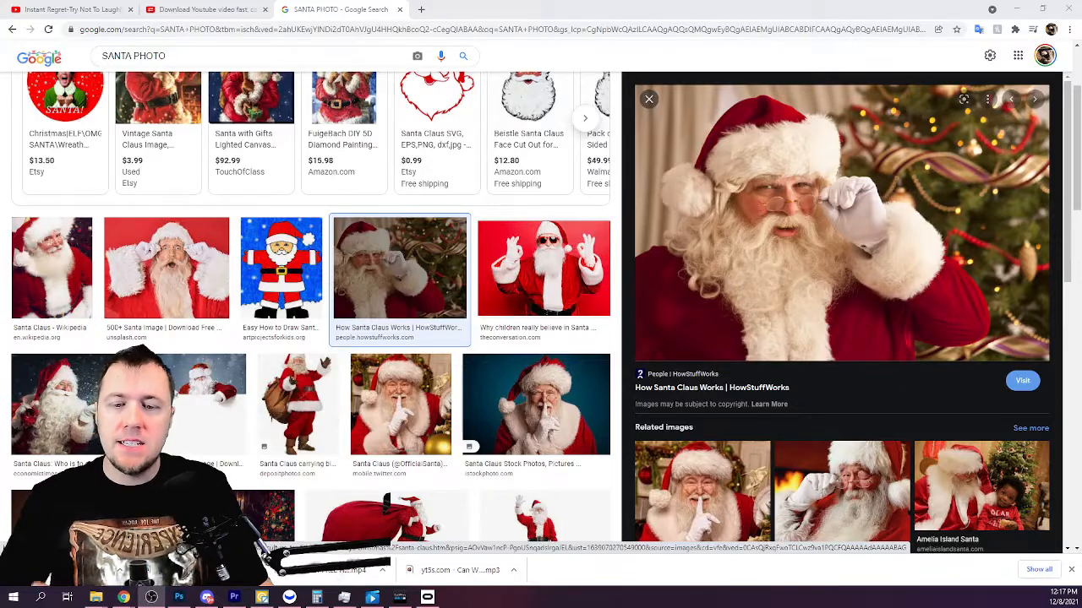
Copy the HowStuffWorks Santa photo from the Google Images preview and minimize the browser.
right_click(782, 224)
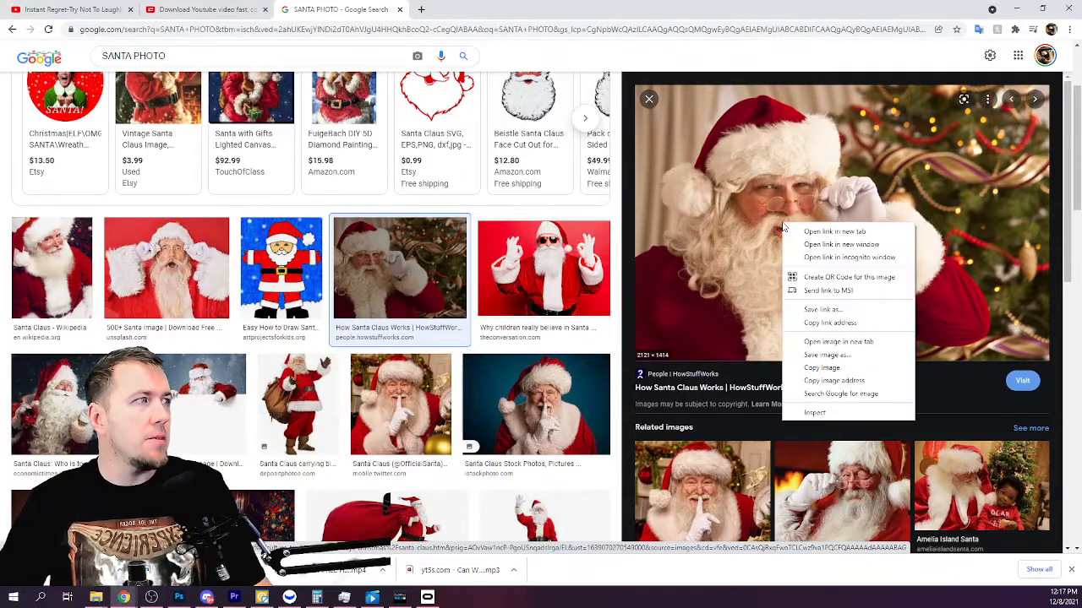
click(810, 368)
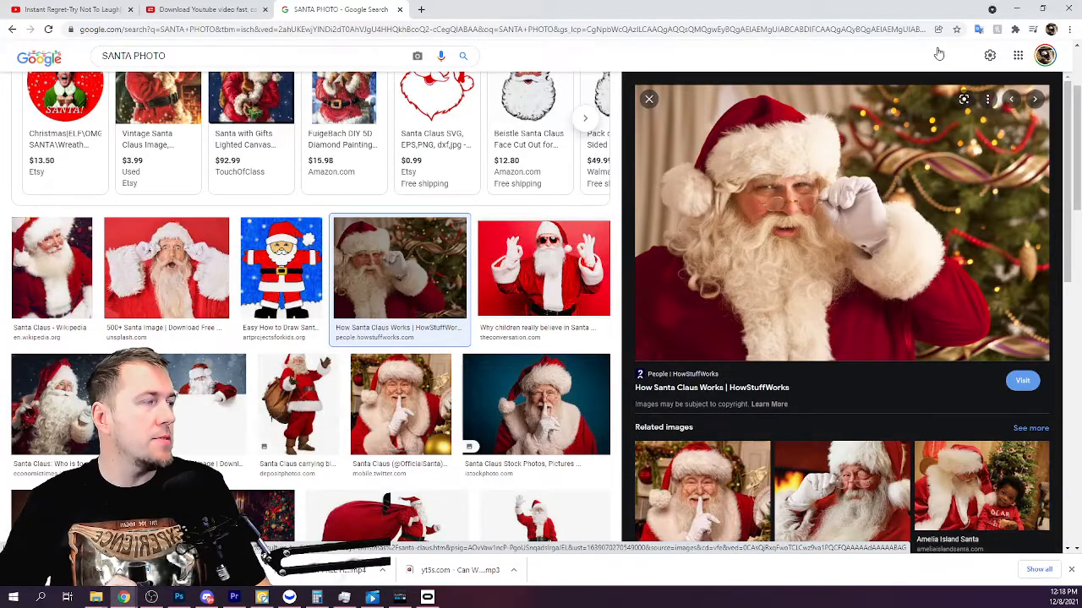
click(1016, 11)
Start a new conversion from the pasted Santa photo in Basic wizard mode.
click(911, 561)
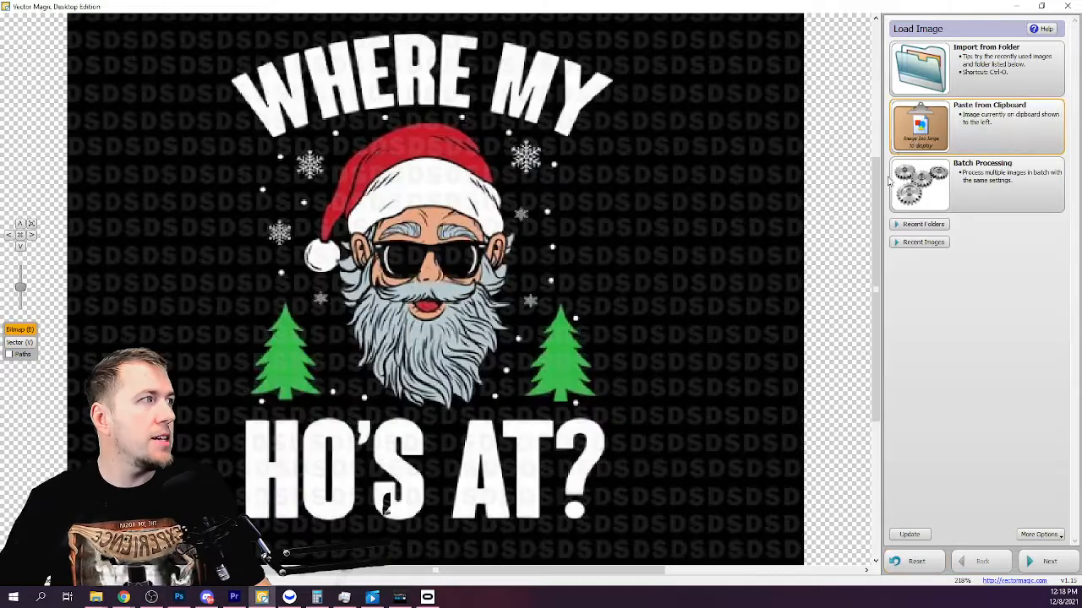
key(ctrl+v)
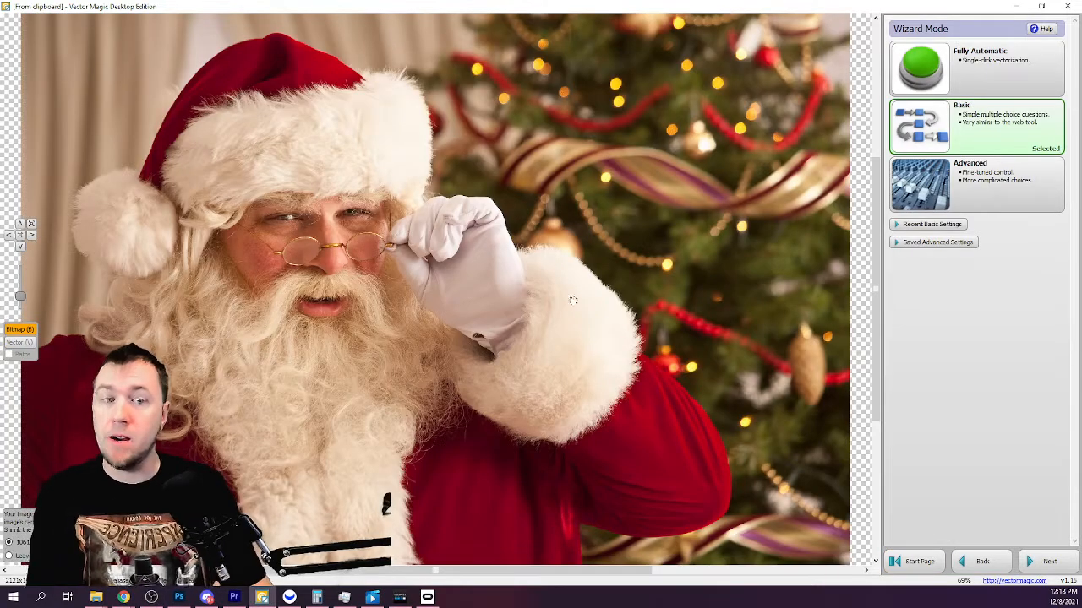
click(1026, 561)
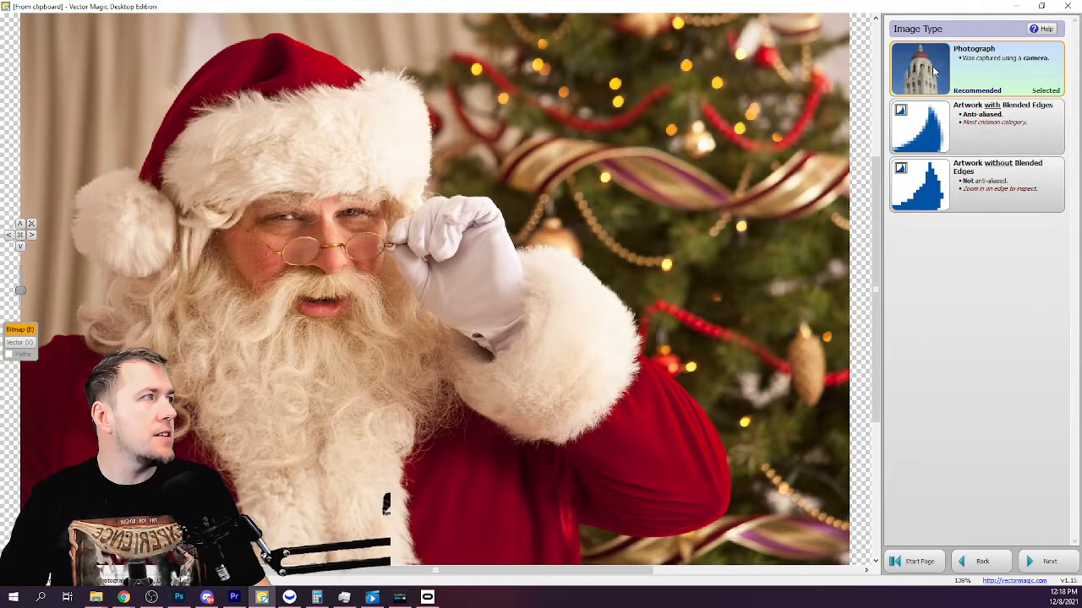
Vectorize it as a photograph with high output detail and unlimited colors, accepting the result.
click(933, 71)
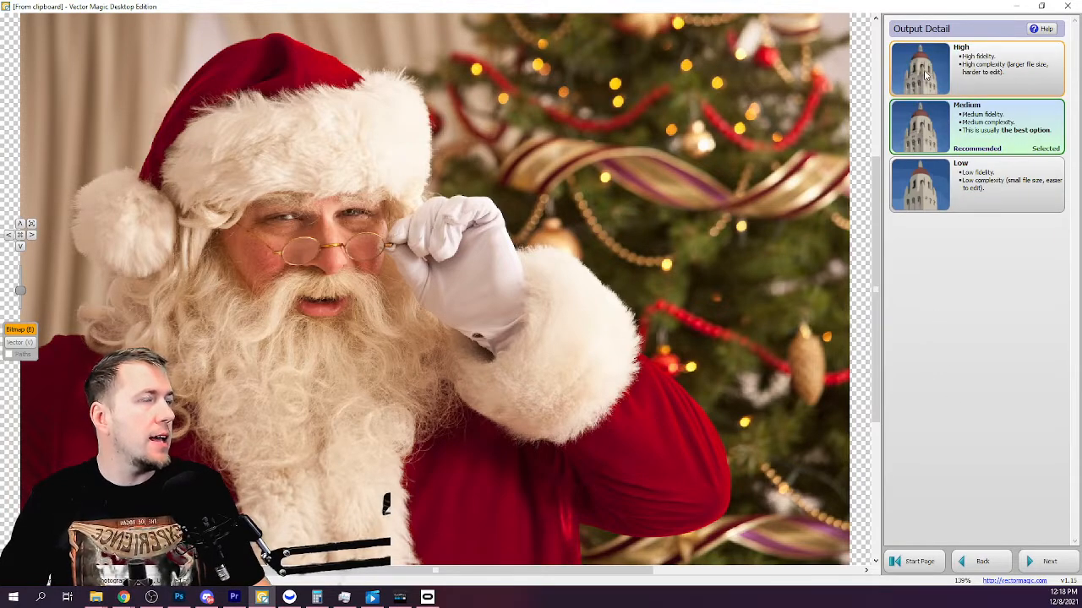
click(926, 74)
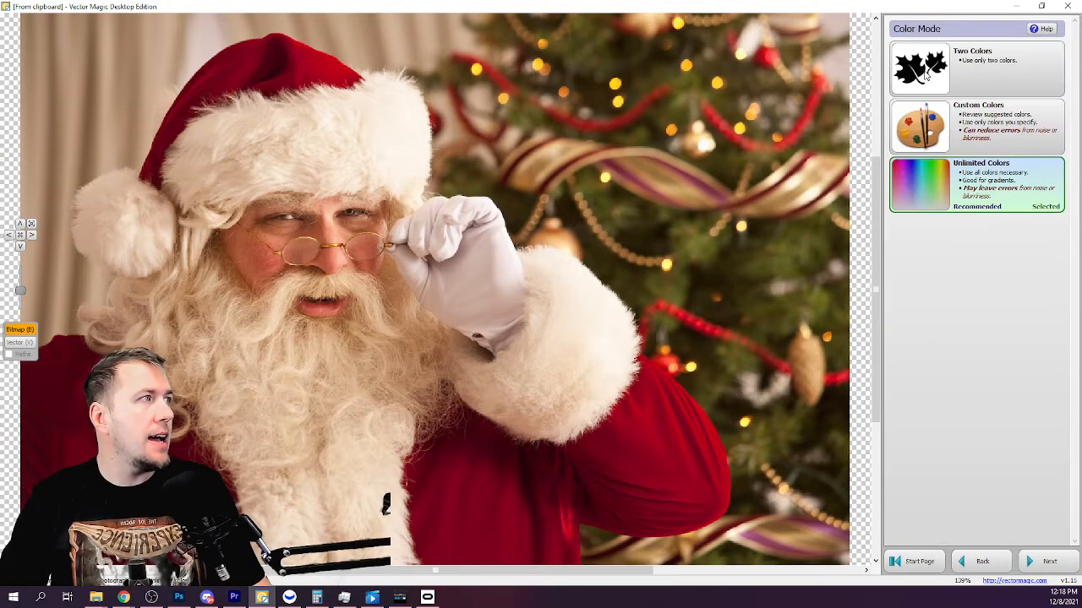
click(929, 195)
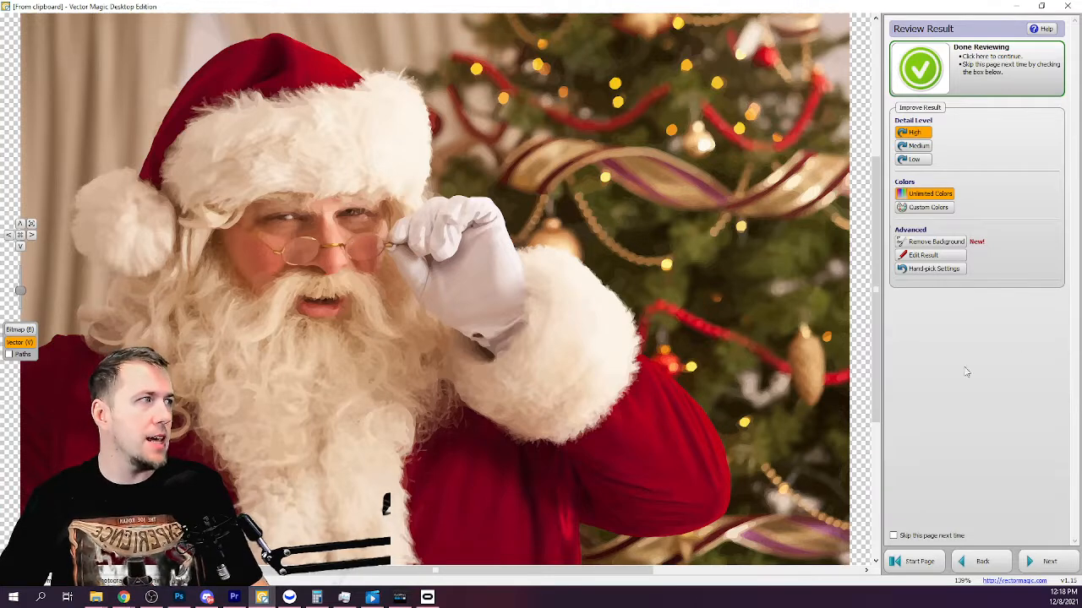
click(1039, 564)
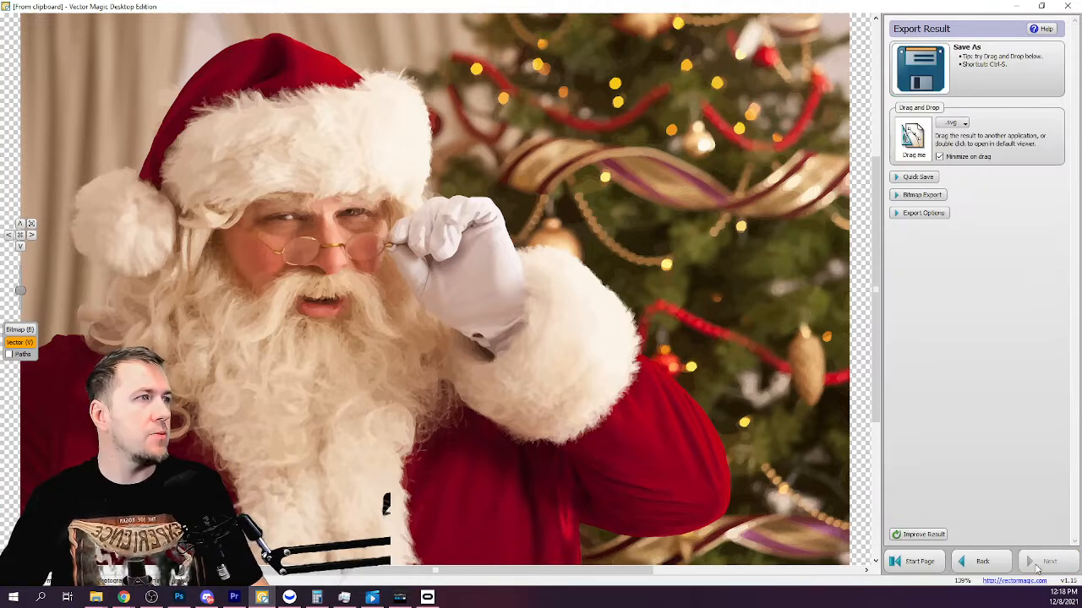
Save the vector result as VECTORMAGIC.ai in the T Shirts folder.
click(921, 78)
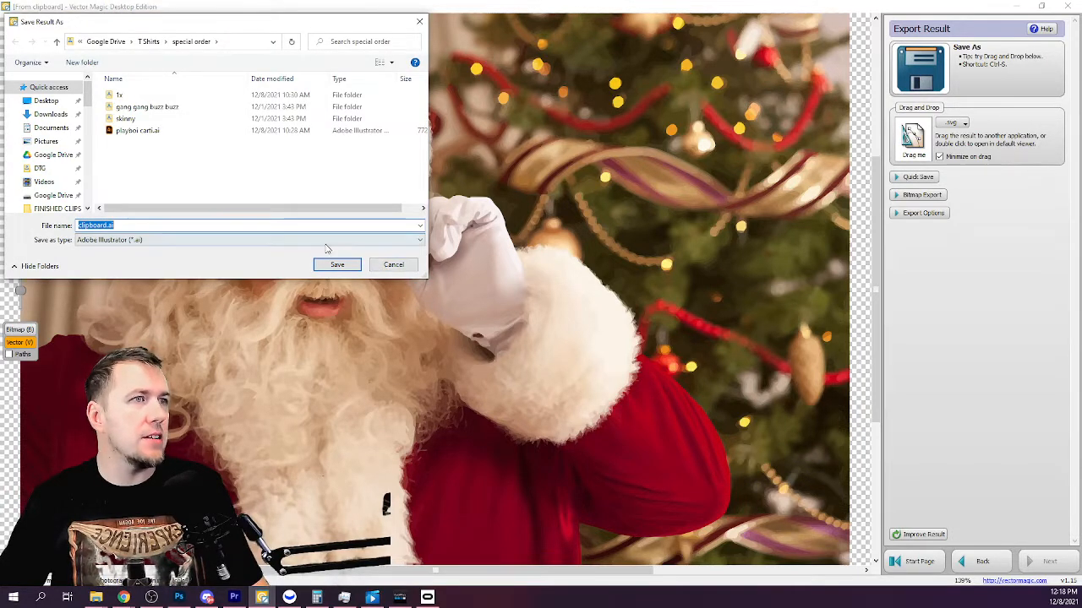
click(148, 41)
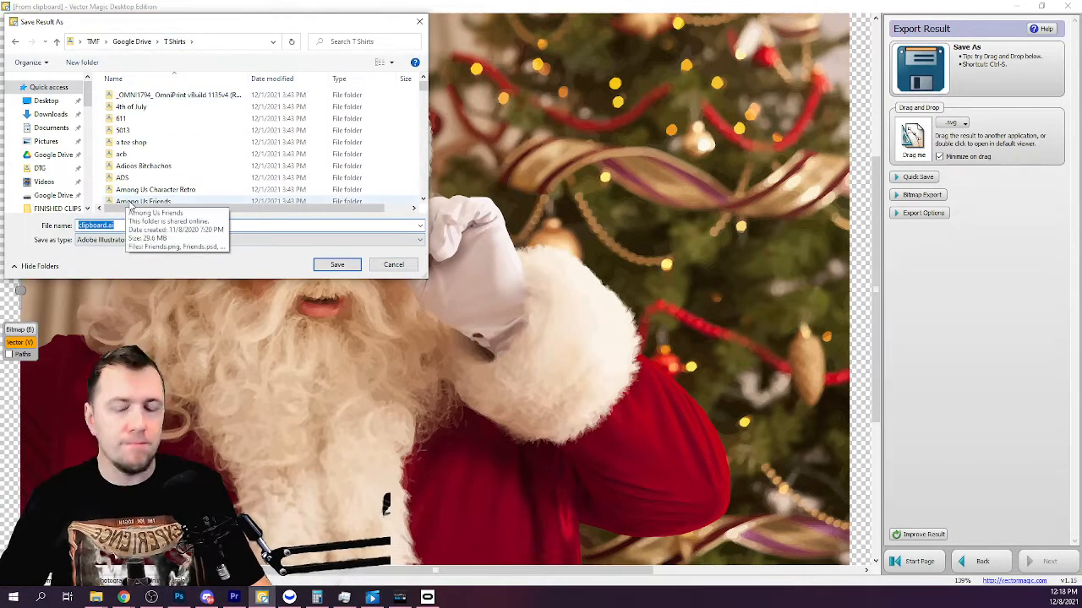
text(VECTORMAGIC)
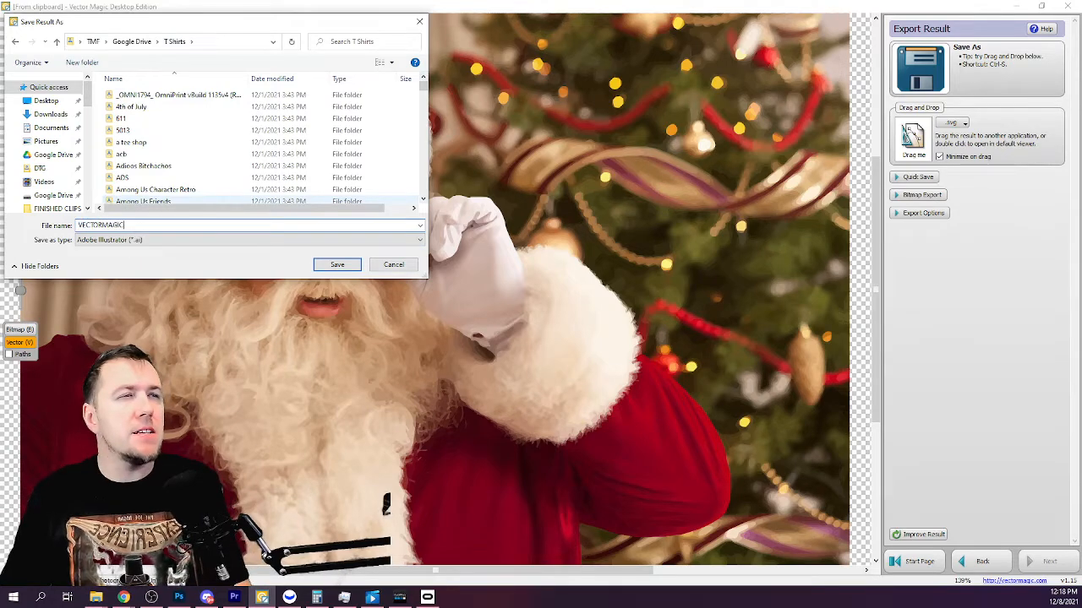
key(Return)
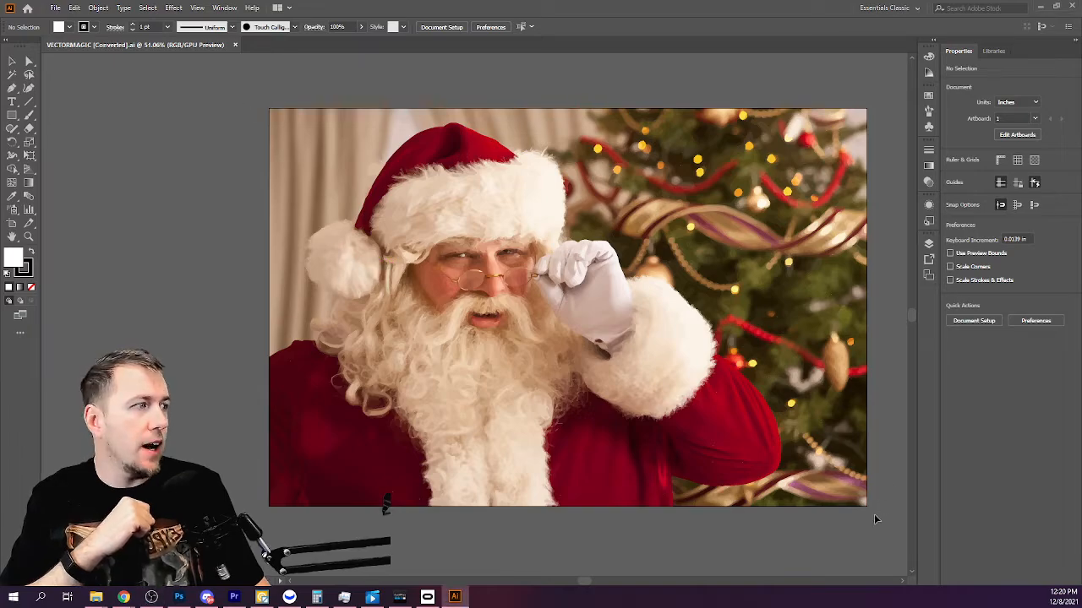
Select objects across the opened vector artwork in Illustrator and delete them.
mouse_move(217, 92)
mouse_down()
mouse_move(459, 254)
mouse_move(439, 244)
mouse_move(275, 245)
mouse_move(279, 254)
mouse_move(600, 256)
mouse_move(496, 250)
mouse_up()
drag(586, 582, 648, 581)
drag(180, 338, 787, 342)
key(Delete)
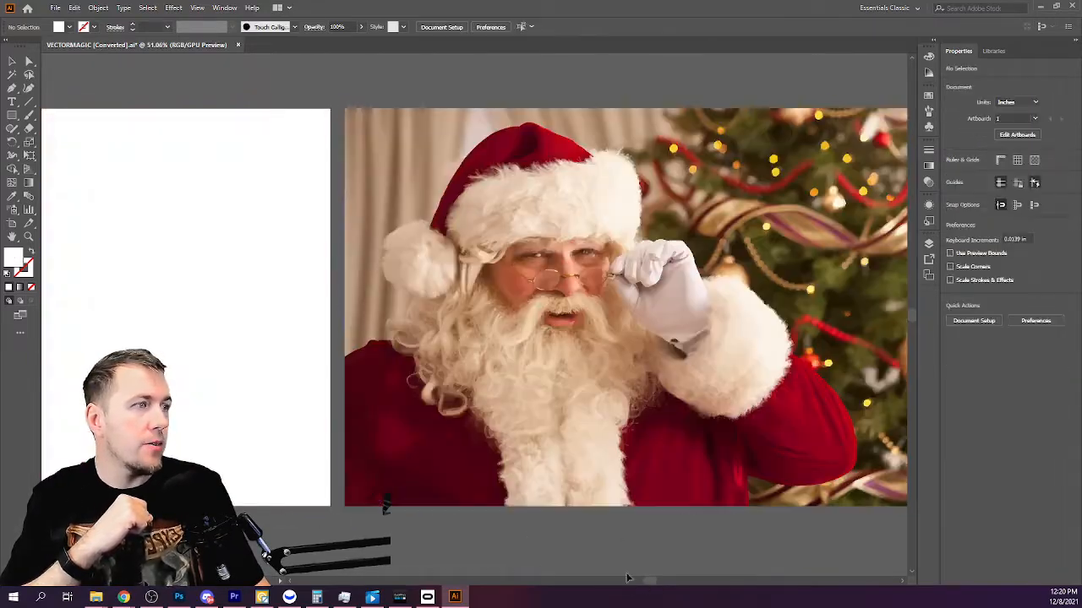
drag(651, 585, 662, 582)
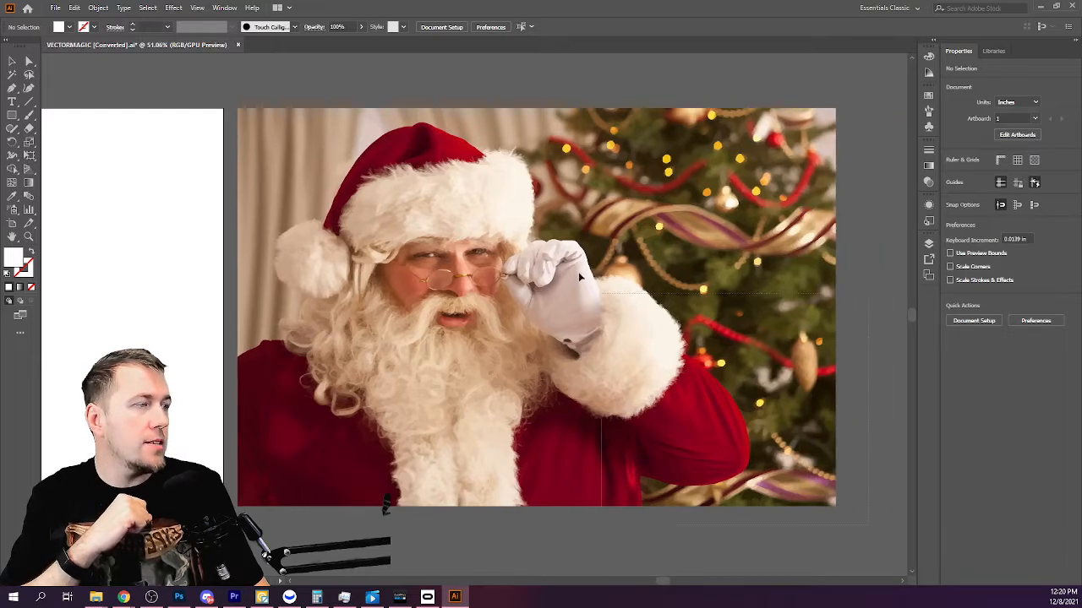
Undo the deletion and group all the vectorized Santa artwork.
key(ctrl+z)
right_click(321, 177)
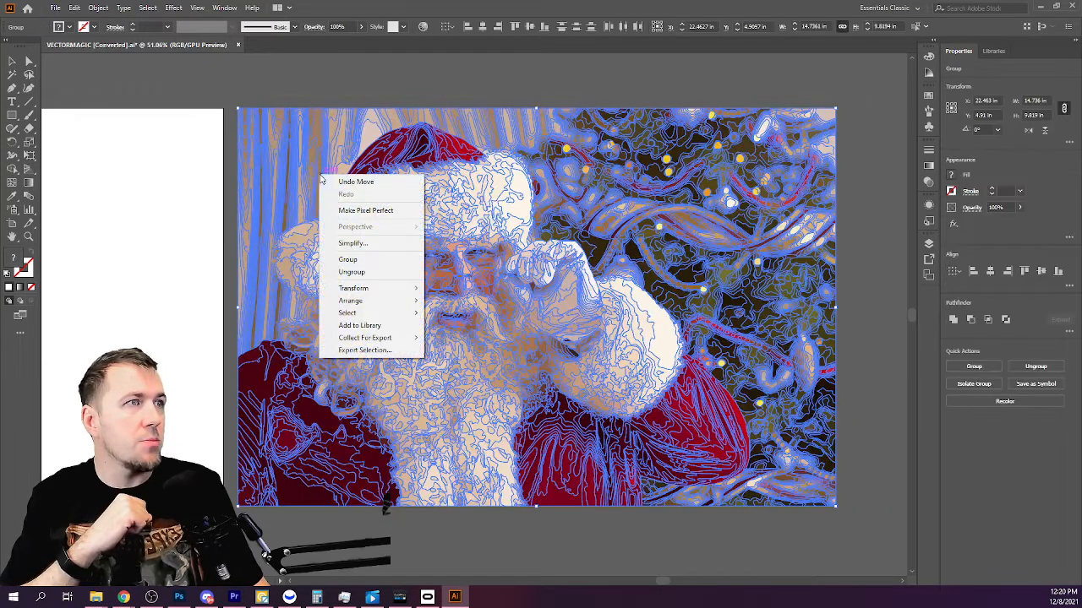
click(385, 259)
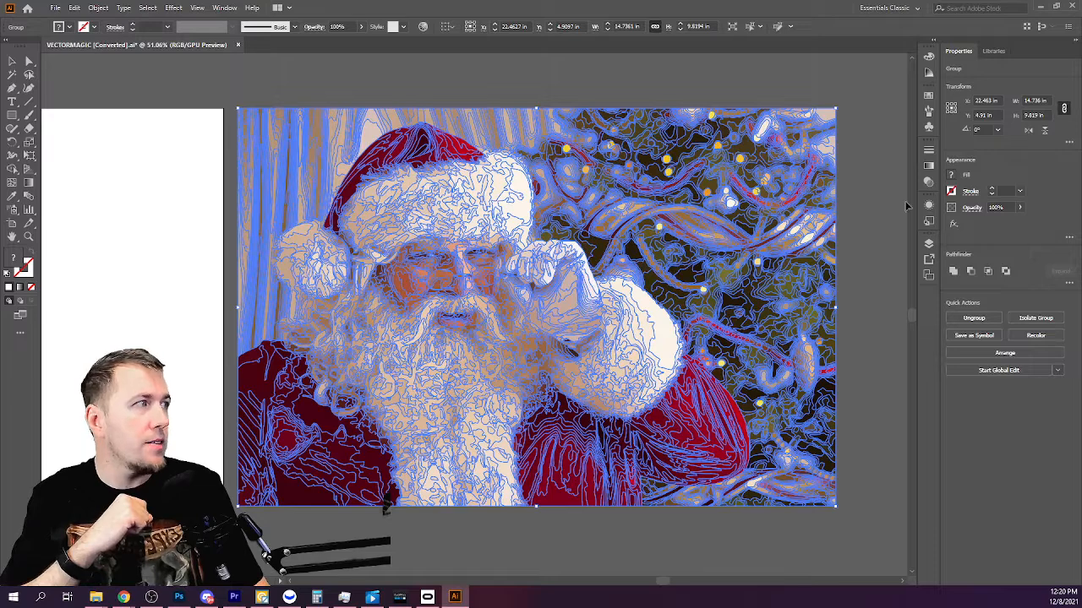
Set the grouped artwork's width to 50 in, keeping proportions.
click(1039, 100)
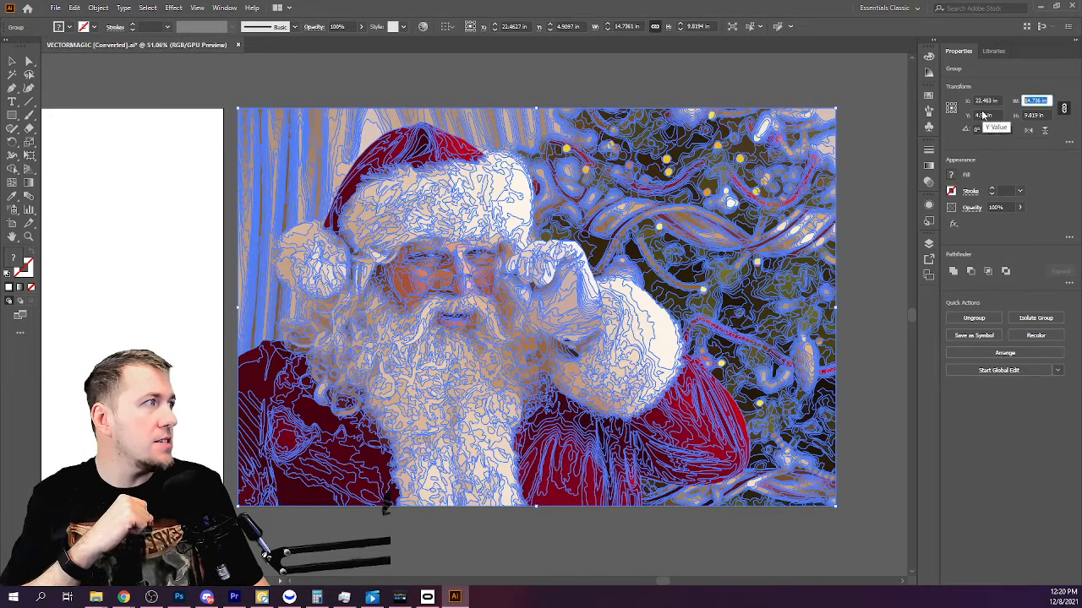
text(50)
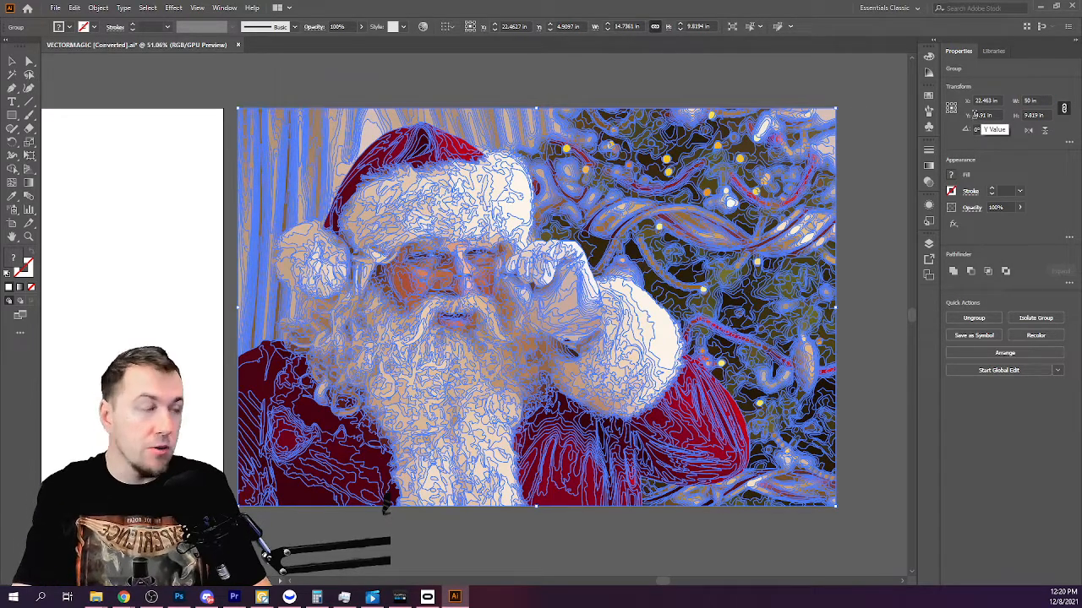
key(Return)
Zoom in to examine the vector paths around Santa's face and glove, then zoom back out.
key(z)
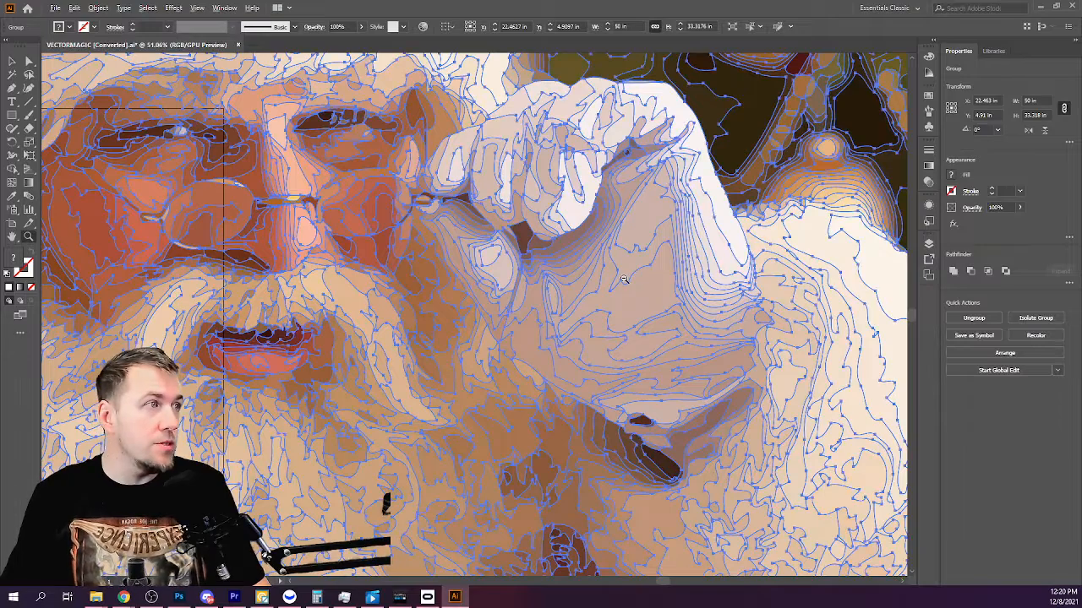
alt+click(624, 279)
alt+click(623, 278)
alt+click(623, 278)
alt+click(623, 278)
alt+click(229, 388)
alt+click(237, 388)
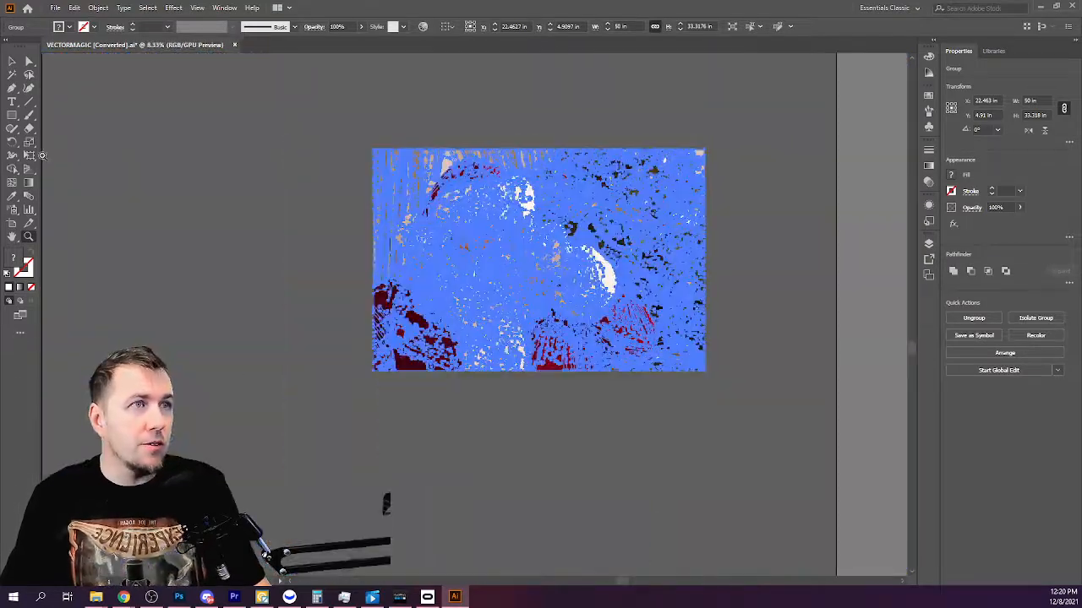
click(28, 61)
key(Delete)
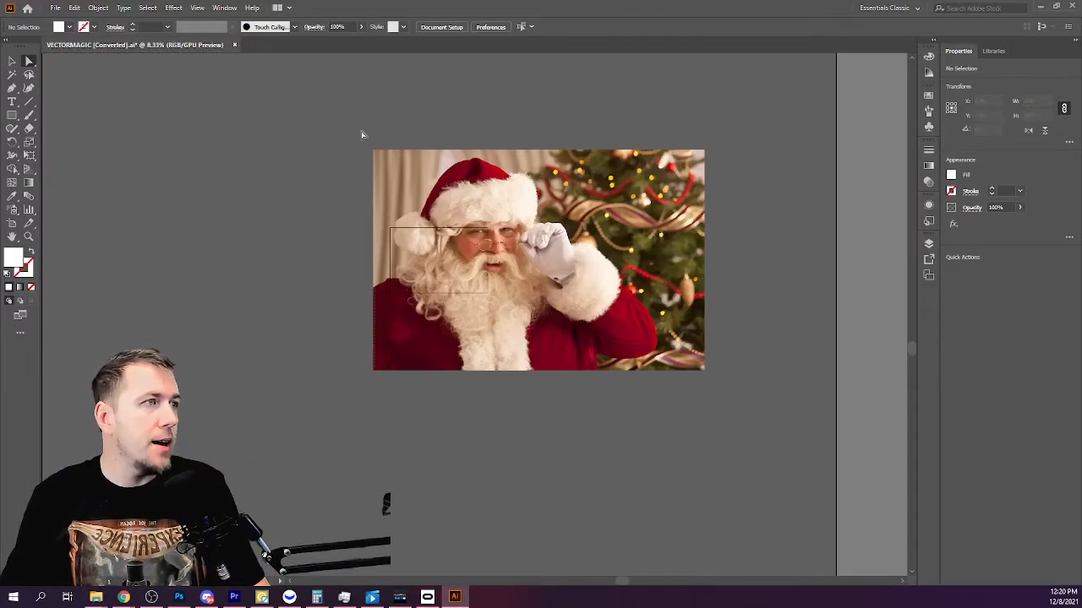
key(ctrl+z)
Nudge the vector group slightly on the canvas.
mouse_move(530, 238)
mouse_down()
mouse_move(376, 251)
mouse_move(207, 223)
mouse_move(517, 236)
mouse_move(516, 203)
mouse_move(427, 239)
mouse_move(527, 241)
mouse_up()
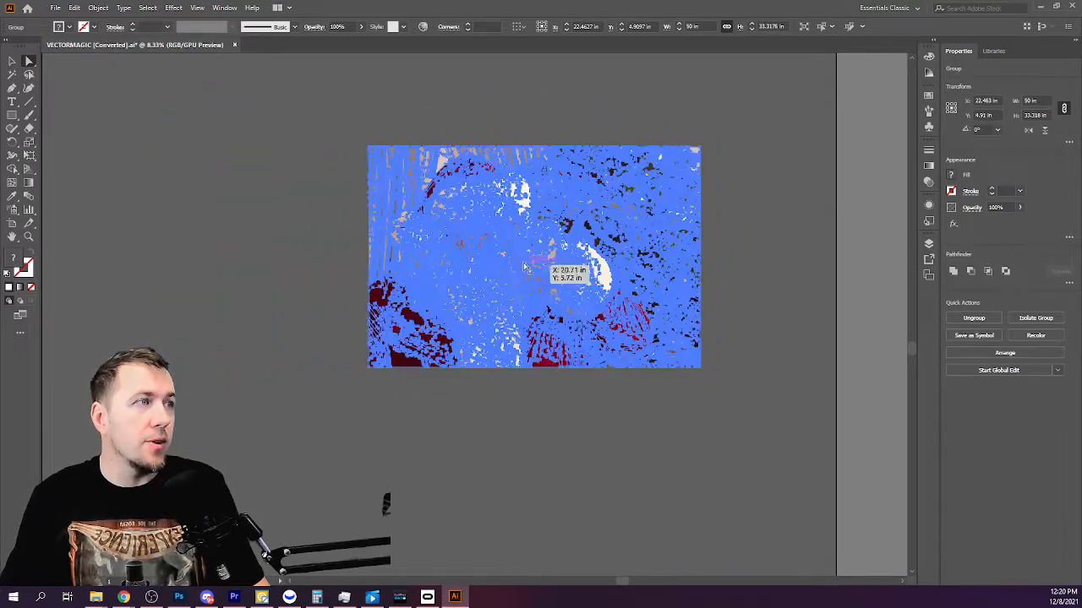